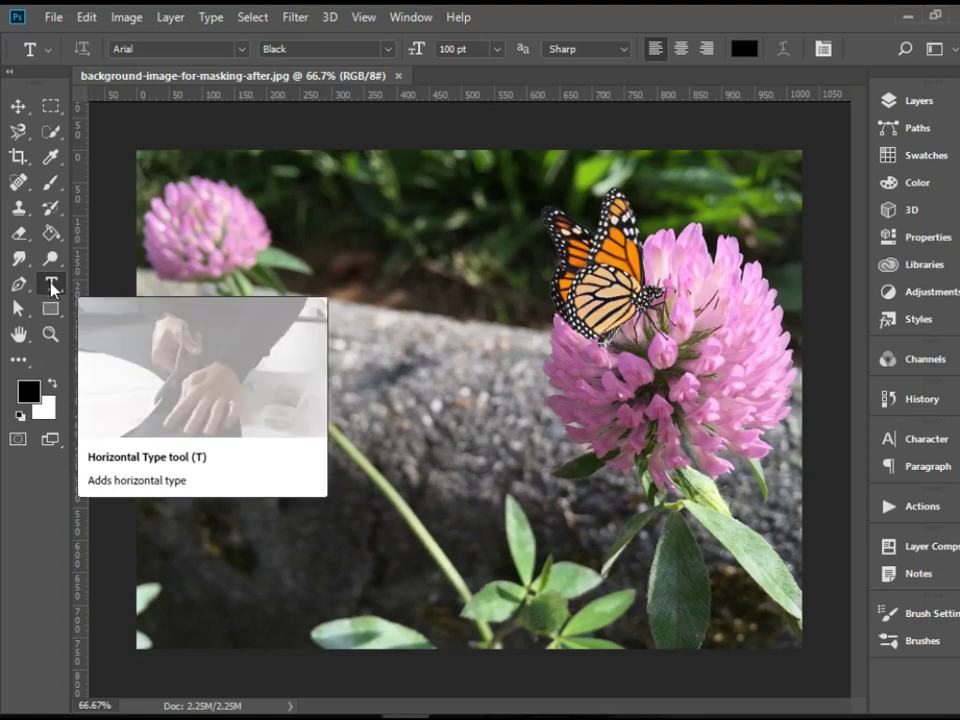
Set the type to Arial Black at 150 pt.
{"action": "right_click", "coordinate": [52, 287]}
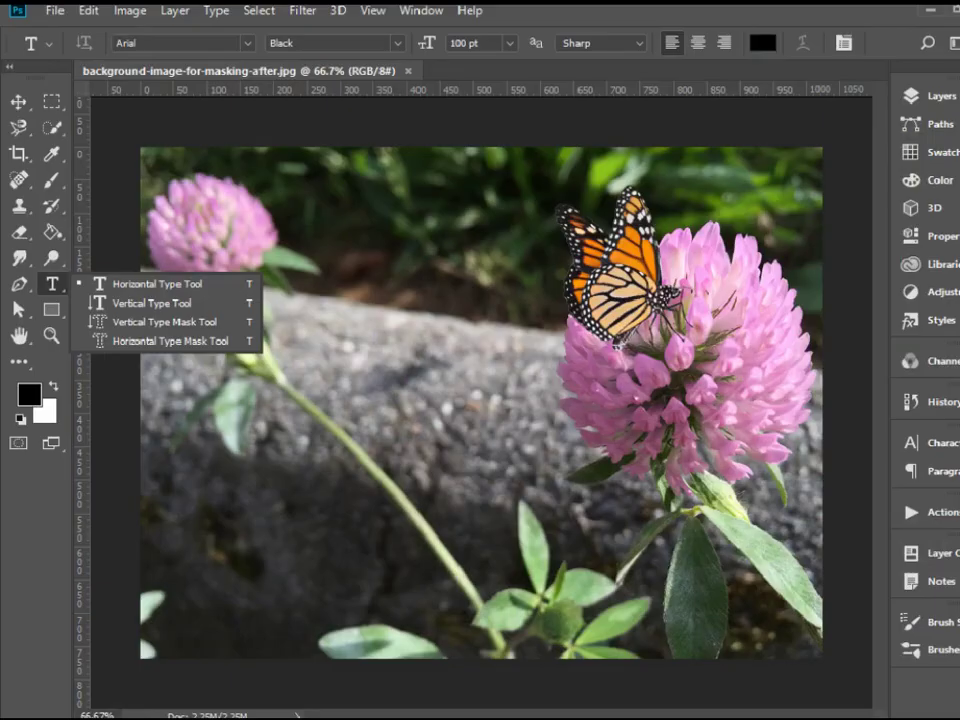
{"action": "left_click", "coordinate": [102, 292]}
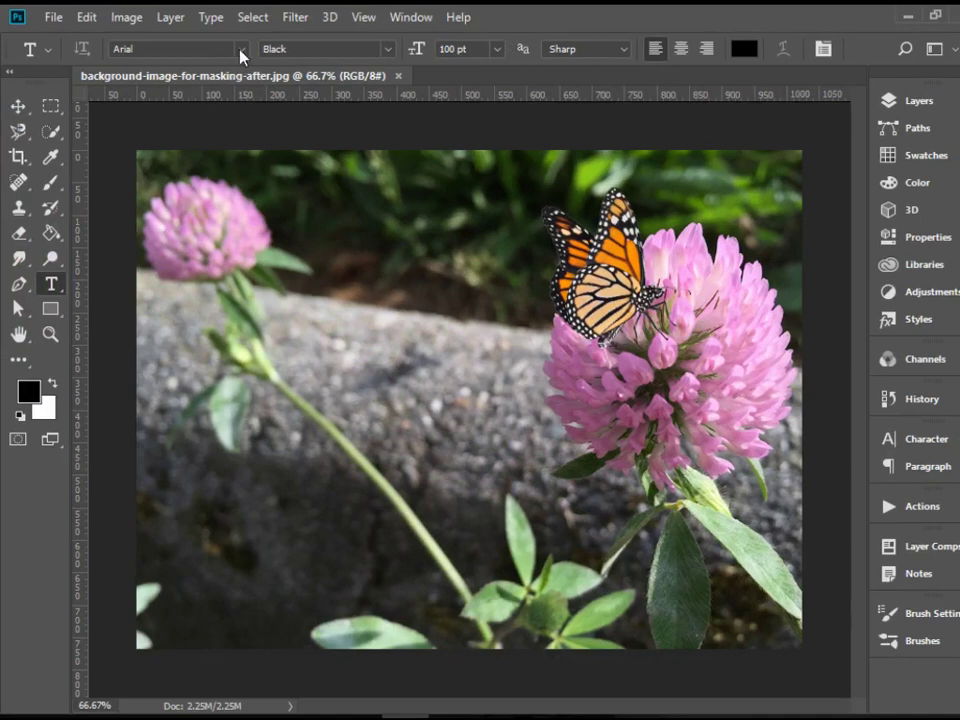
{"action": "left_click", "coordinate": [231, 55]}
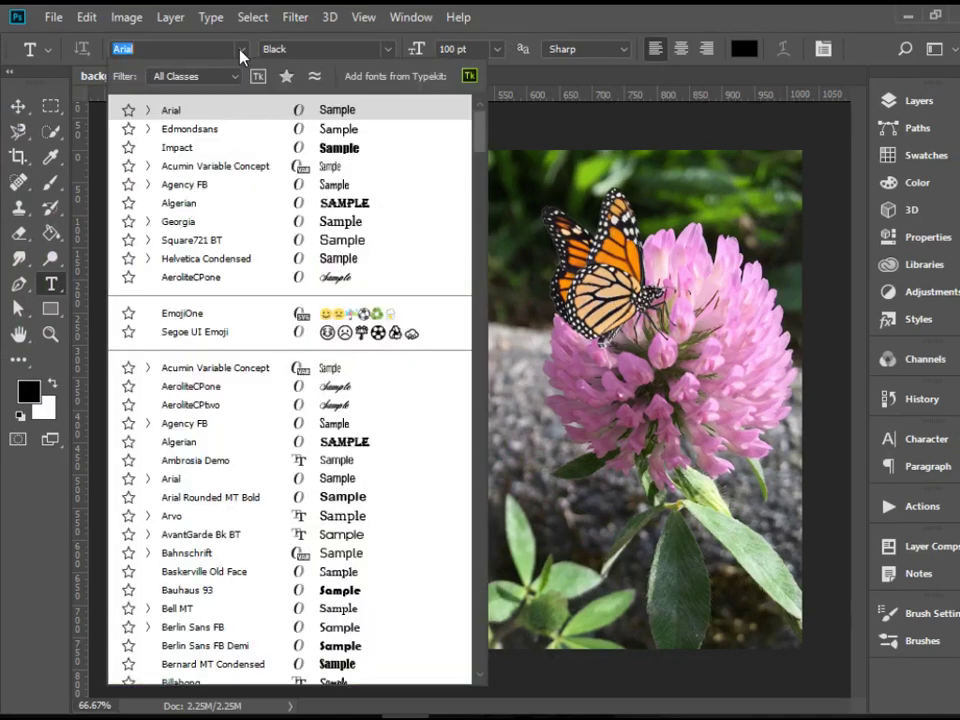
{"action": "left_click", "coordinate": [231, 55]}
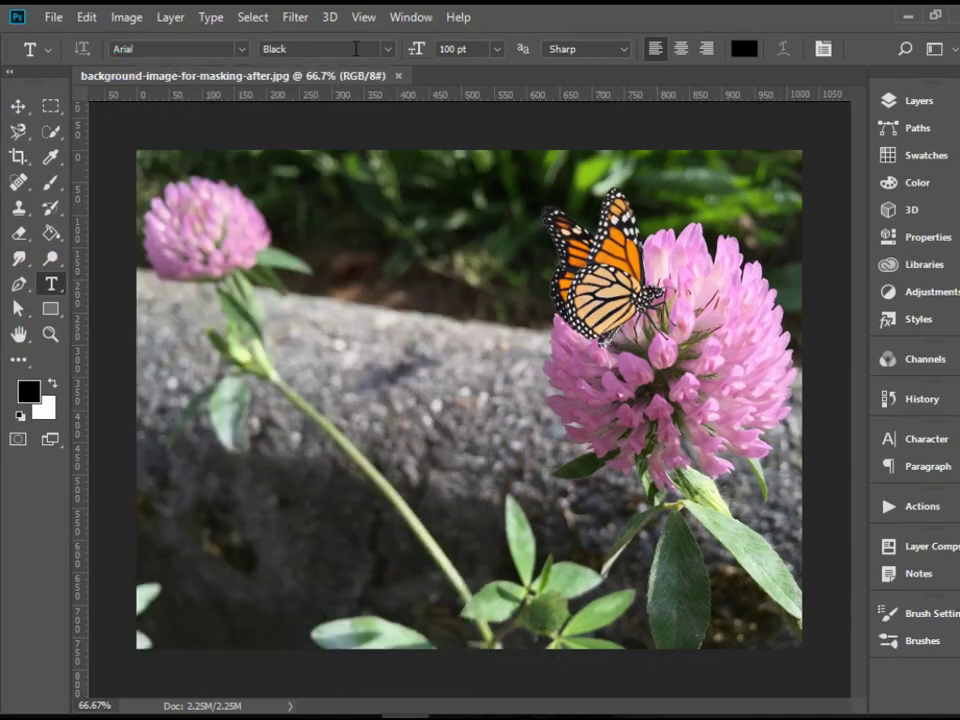
{"action": "left_click", "coordinate": [385, 50]}
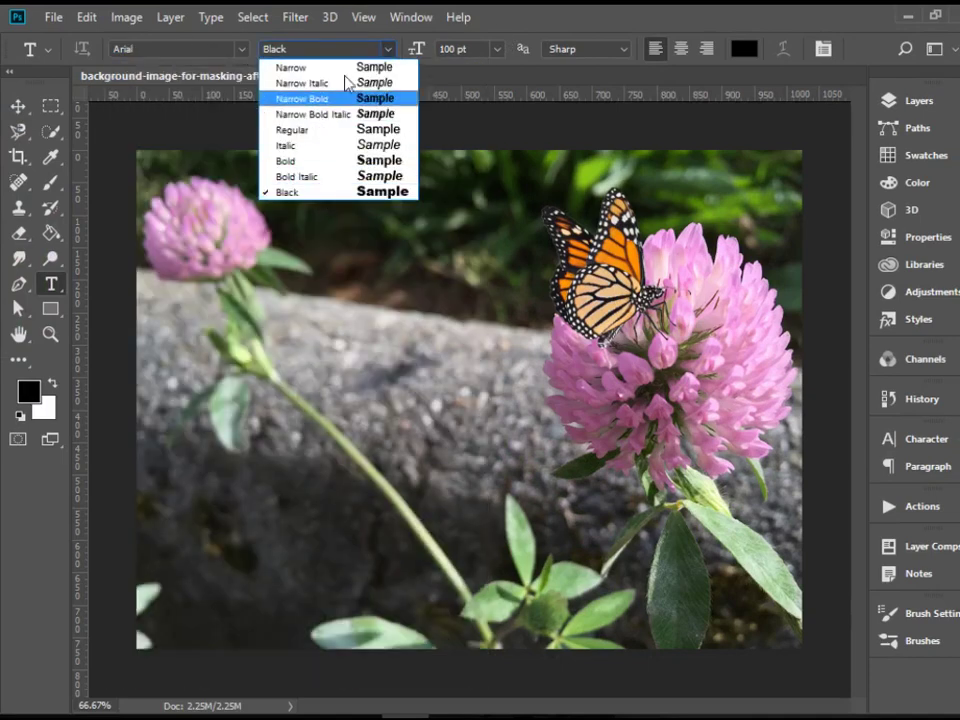
{"action": "left_click", "coordinate": [570, 14]}
{"action": "left_click", "coordinate": [447, 48]}
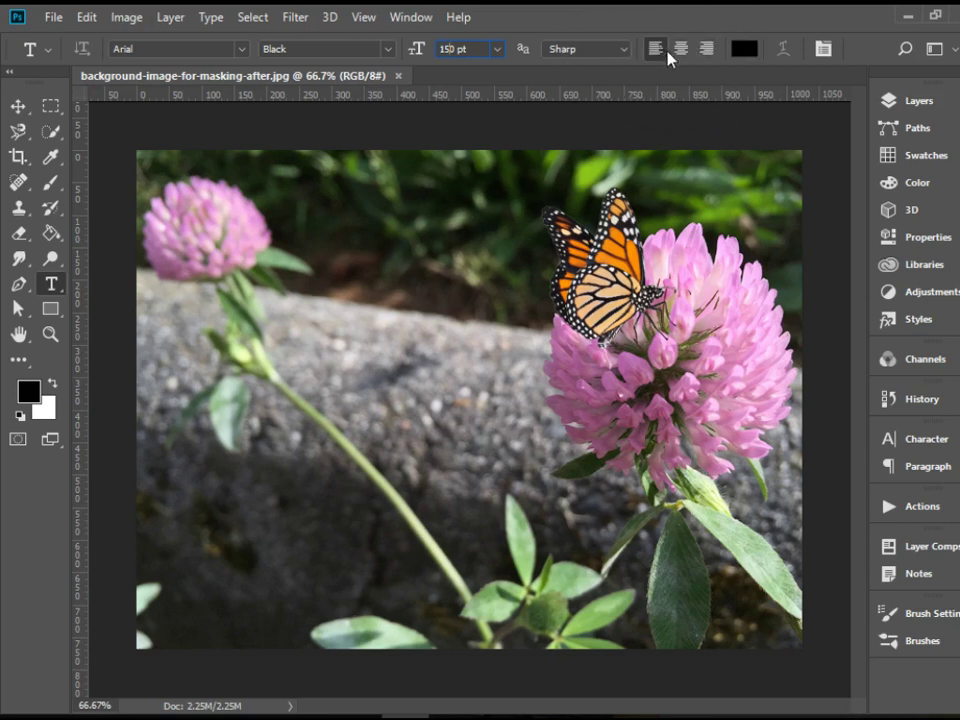
{"action": "key", "text": "i"}
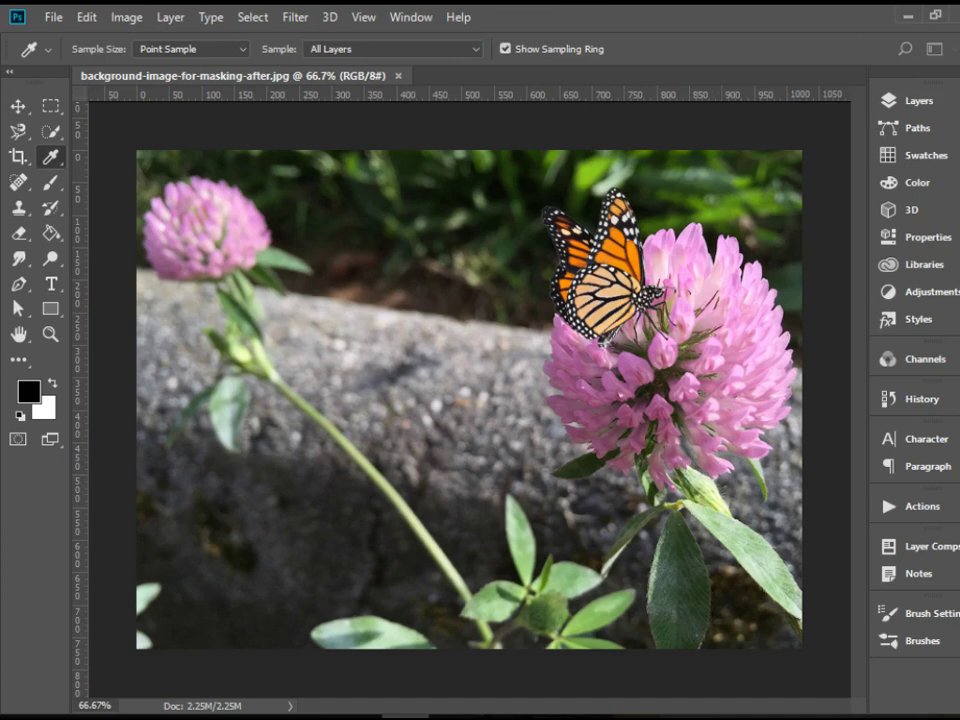
Make the text colour white (ffffff) and begin a text entry on the rock.
{"action": "left_click_drag", "start_coordinate": [169, 182], "coordinate": [579, 141]}
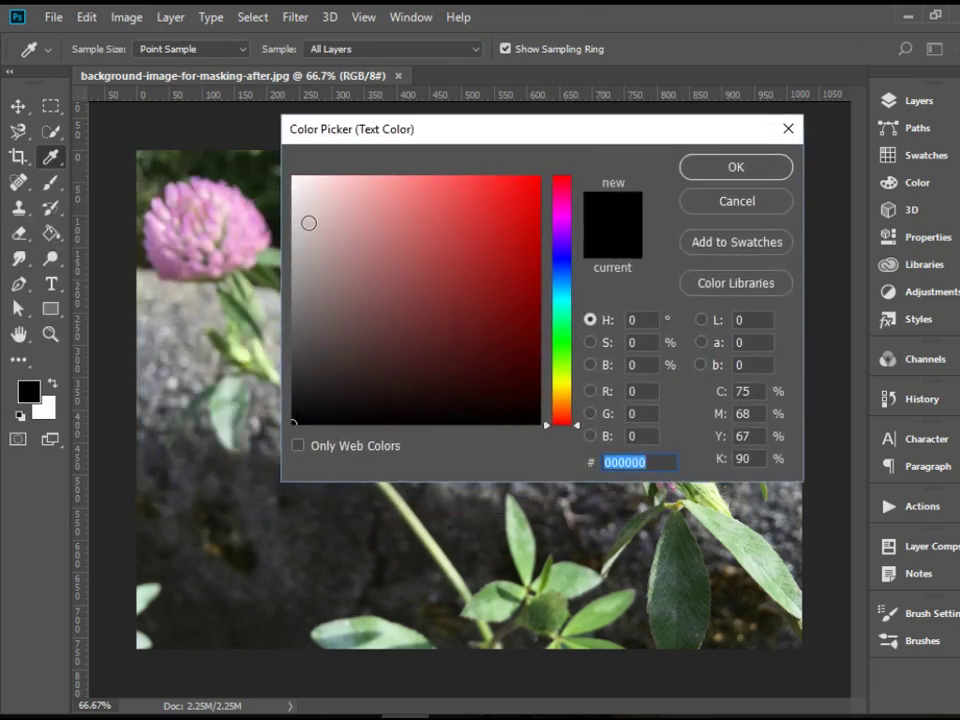
{"action": "left_click_drag", "start_coordinate": [313, 190], "coordinate": [292, 176]}
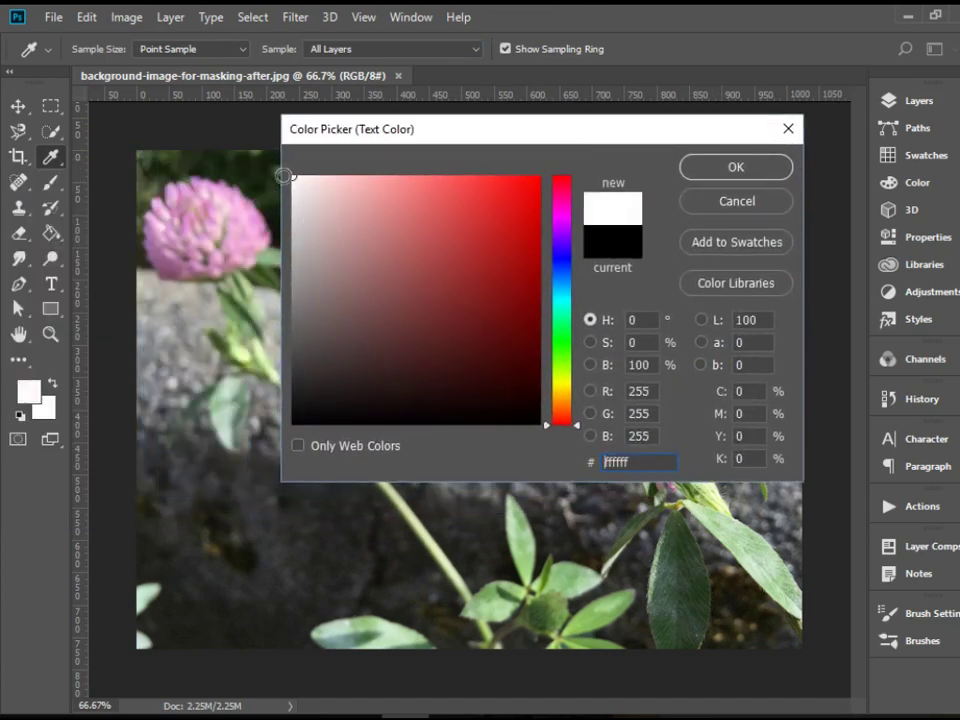
{"action": "left_click", "coordinate": [736, 170]}
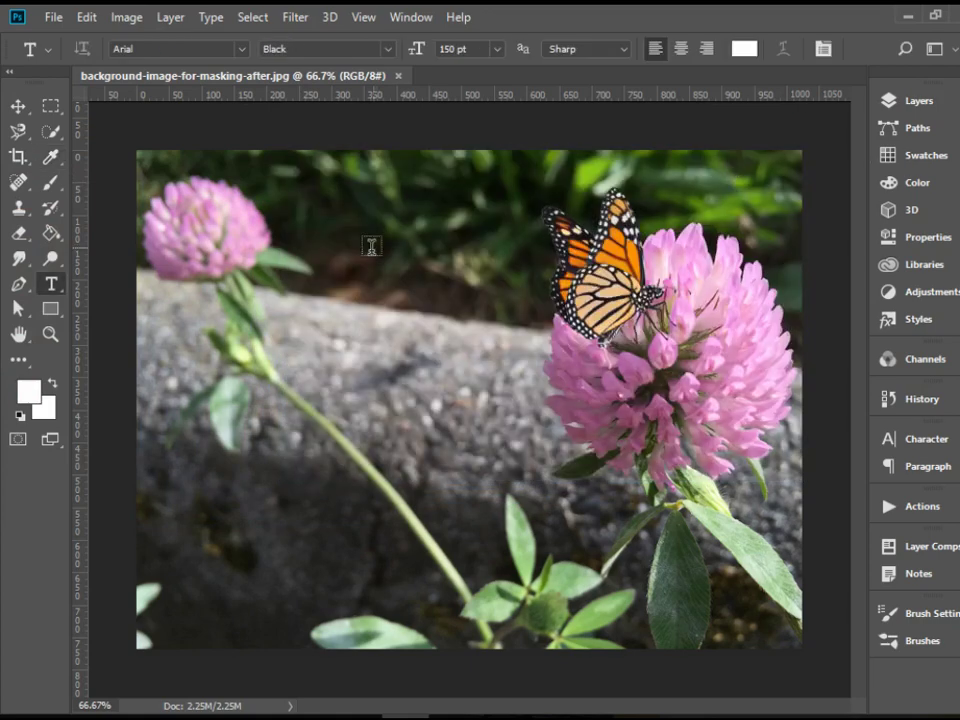
{"action": "left_click", "coordinate": [281, 315]}
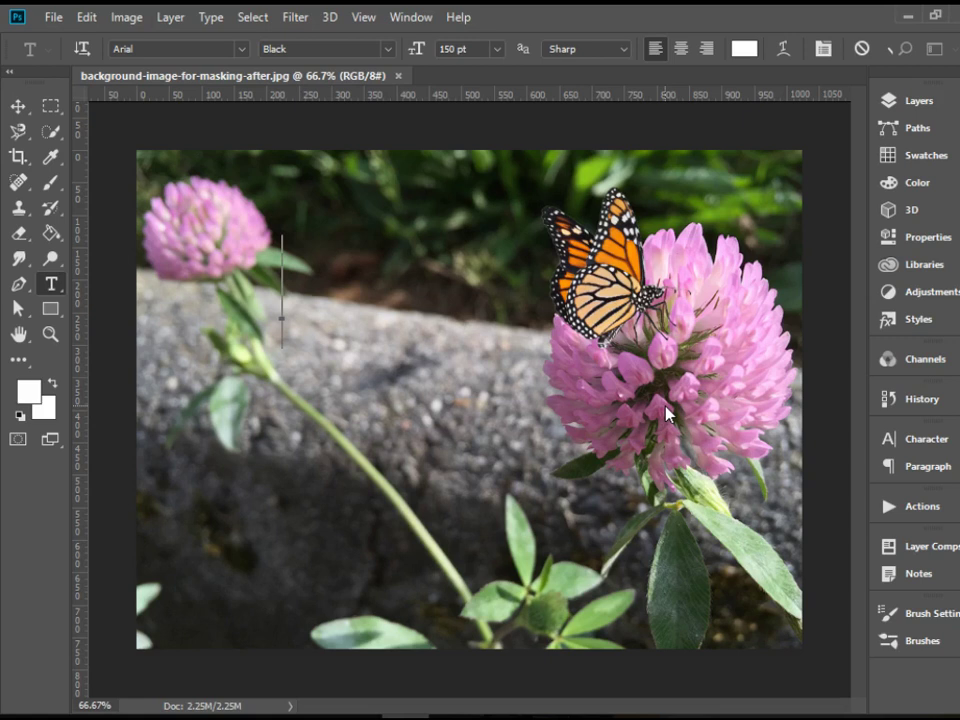
Write 'Butterfly' and drag the text down and left over the rock.
{"action": "type", "text": "B"}
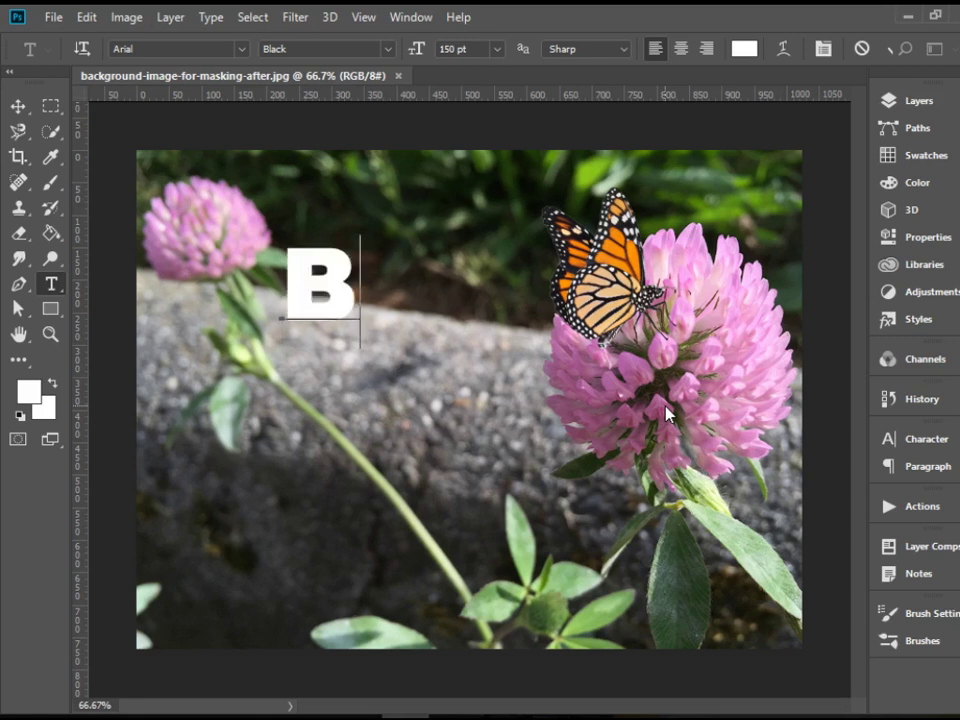
{"action": "type", "text": "utterfly"}
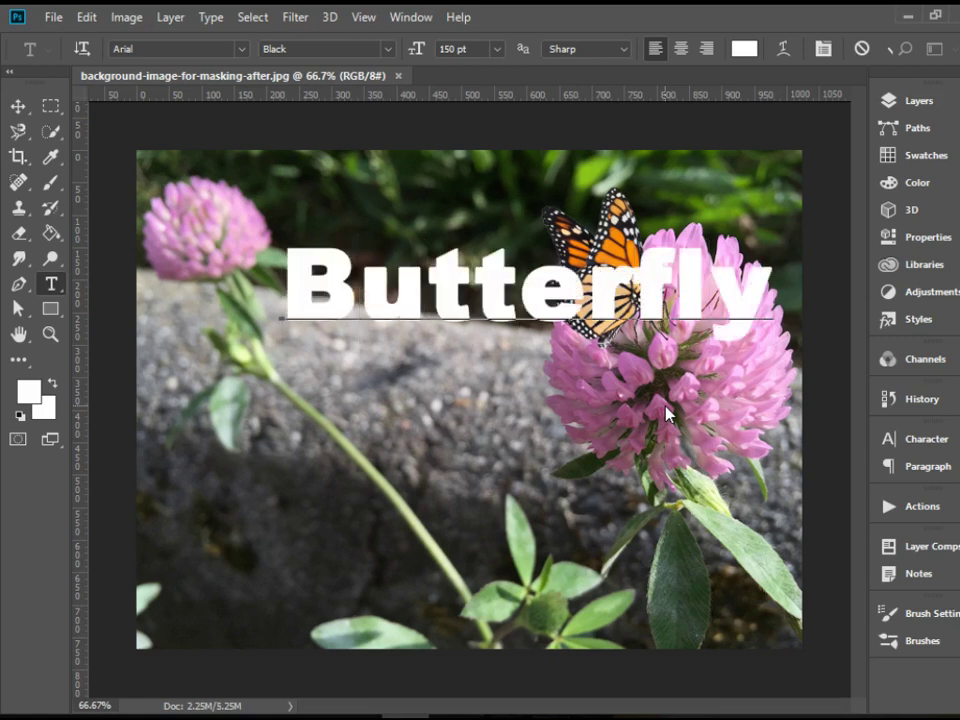
{"action": "left_click", "coordinate": [18, 104]}
{"action": "left_click_drag", "start_coordinate": [521, 308], "coordinate": [462, 352]}
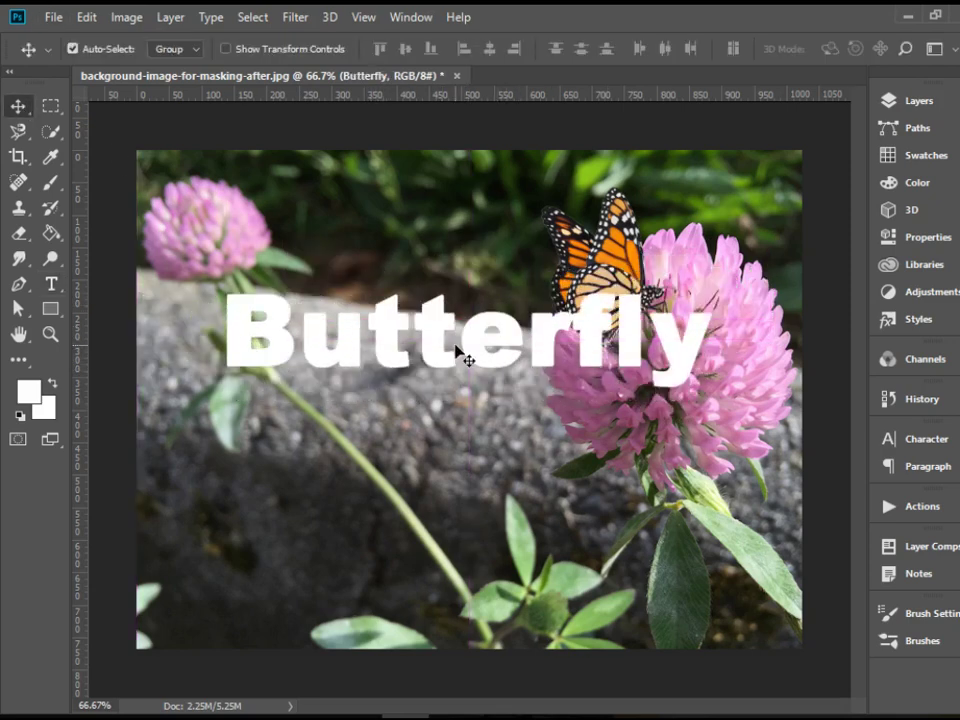
{"action": "left_click", "coordinate": [47, 286]}
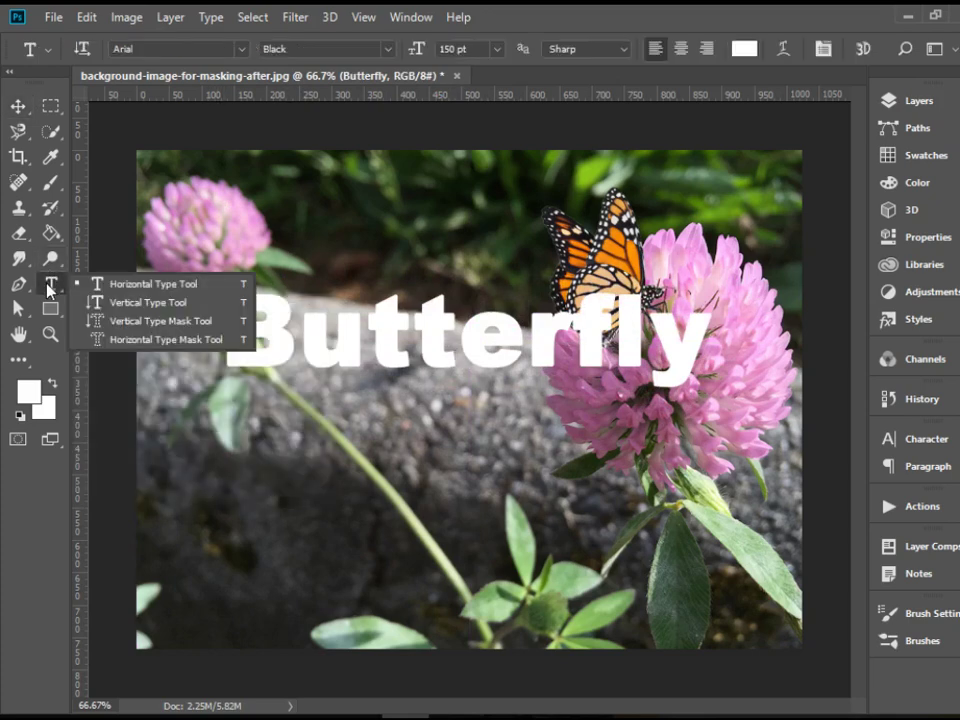
Select all of the Butterfly text and change its size from 150 pt to 100 pt.
{"action": "mouse_move", "coordinate": [300, 332]}
{"action": "left_mouse_down"}
{"action": "mouse_move", "coordinate": [705, 340]}
{"action": "mouse_move", "coordinate": [300, 334]}
{"action": "left_mouse_up"}
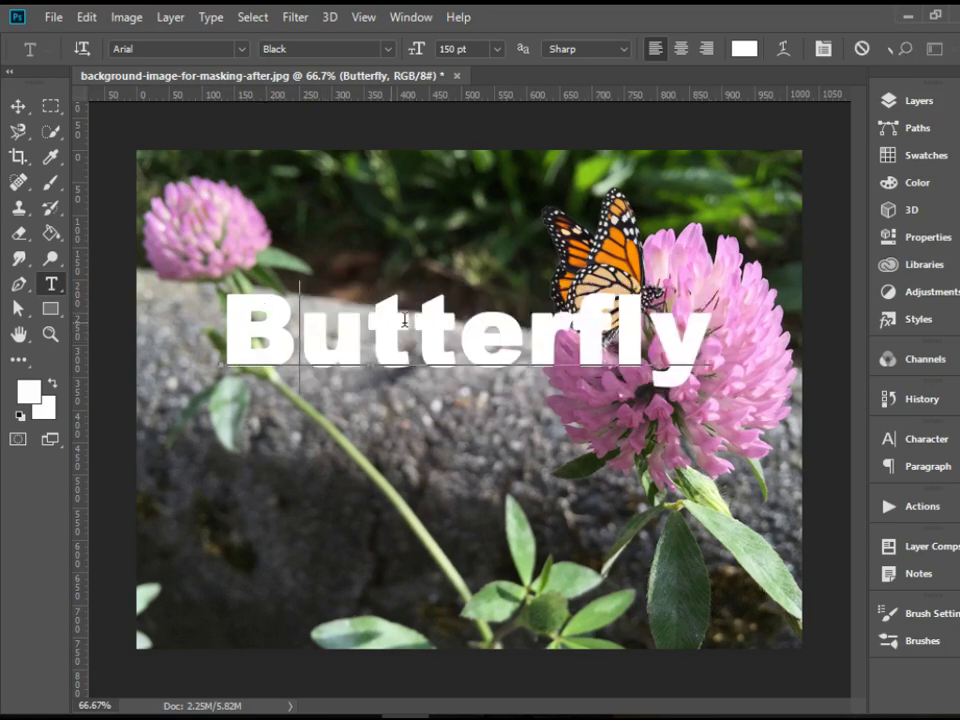
{"action": "left_click", "coordinate": [471, 323]}
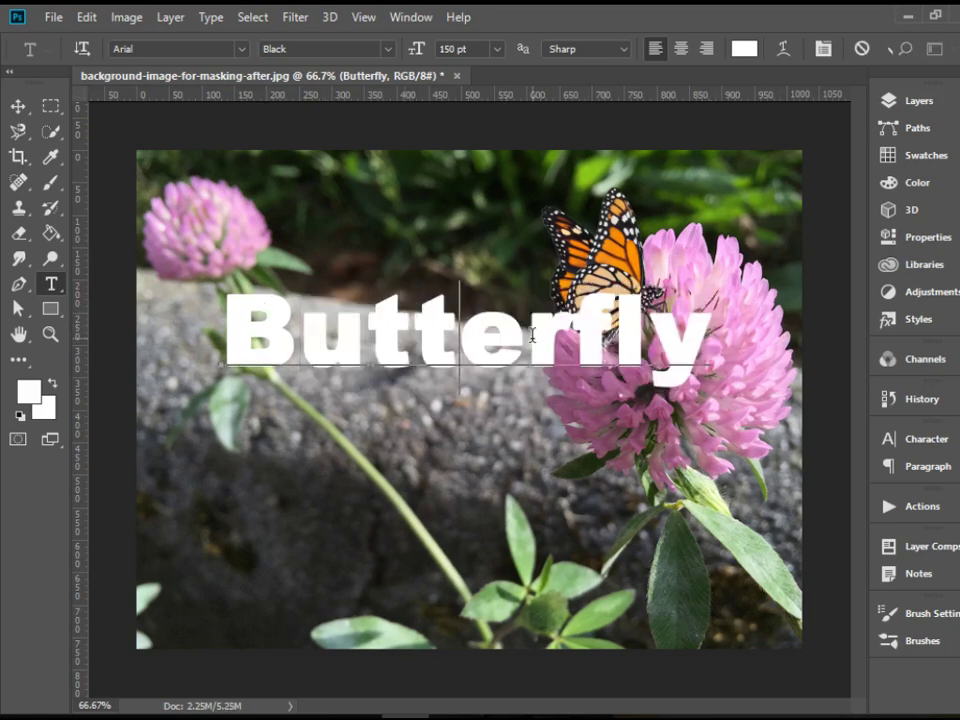
{"action": "key", "text": "ctrl+Return"}
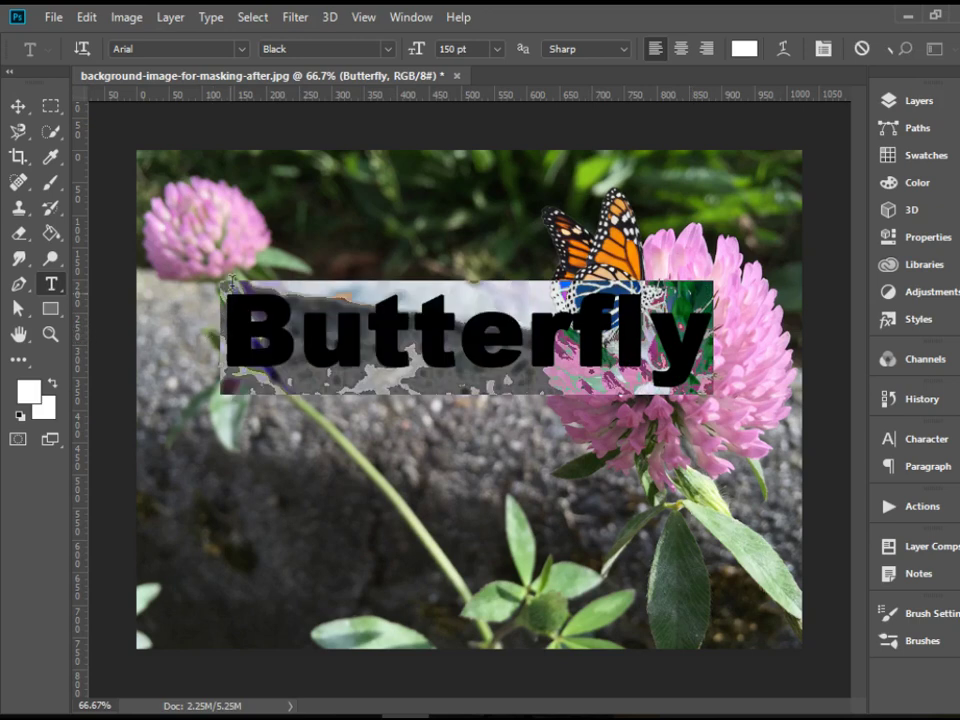
{"action": "left_click", "coordinate": [497, 49]}
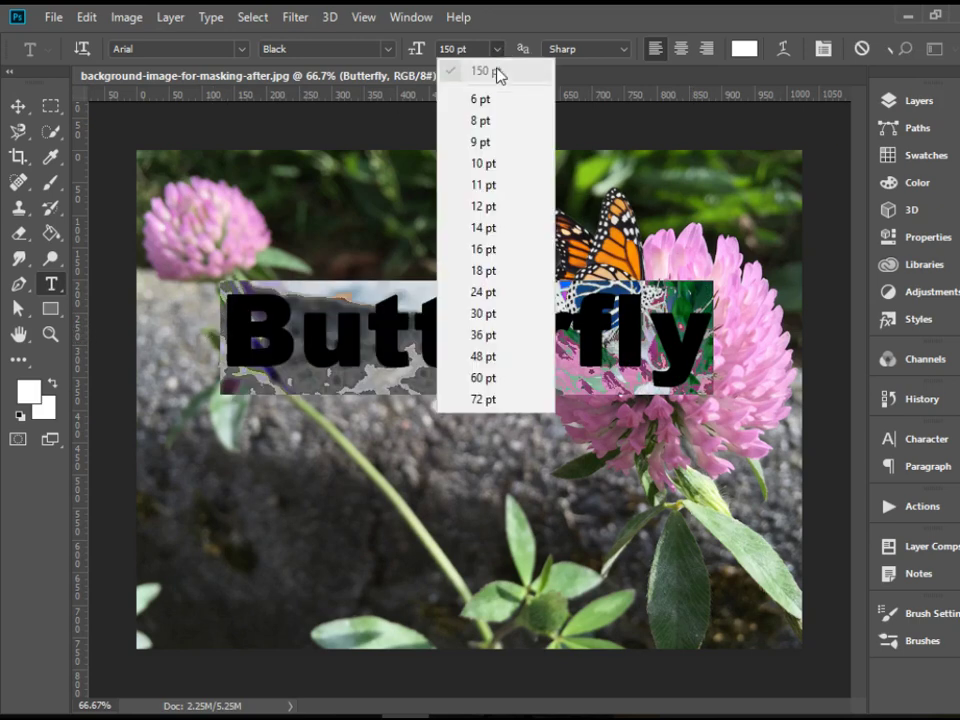
{"action": "left_click", "coordinate": [465, 49]}
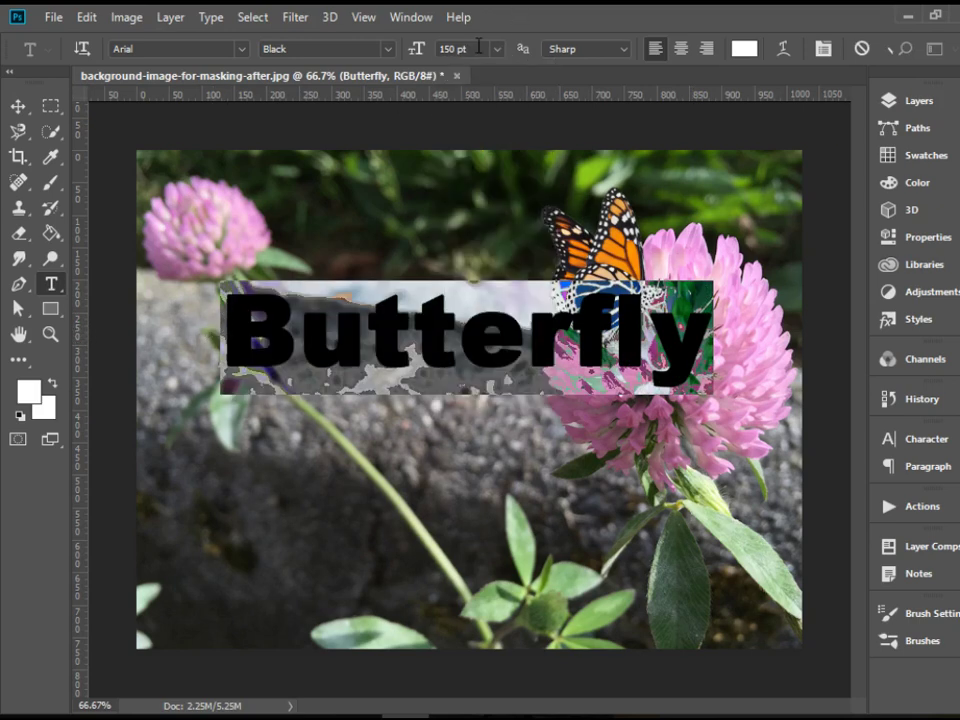
{"action": "type", "text": "100"}
{"action": "key", "text": "Return"}
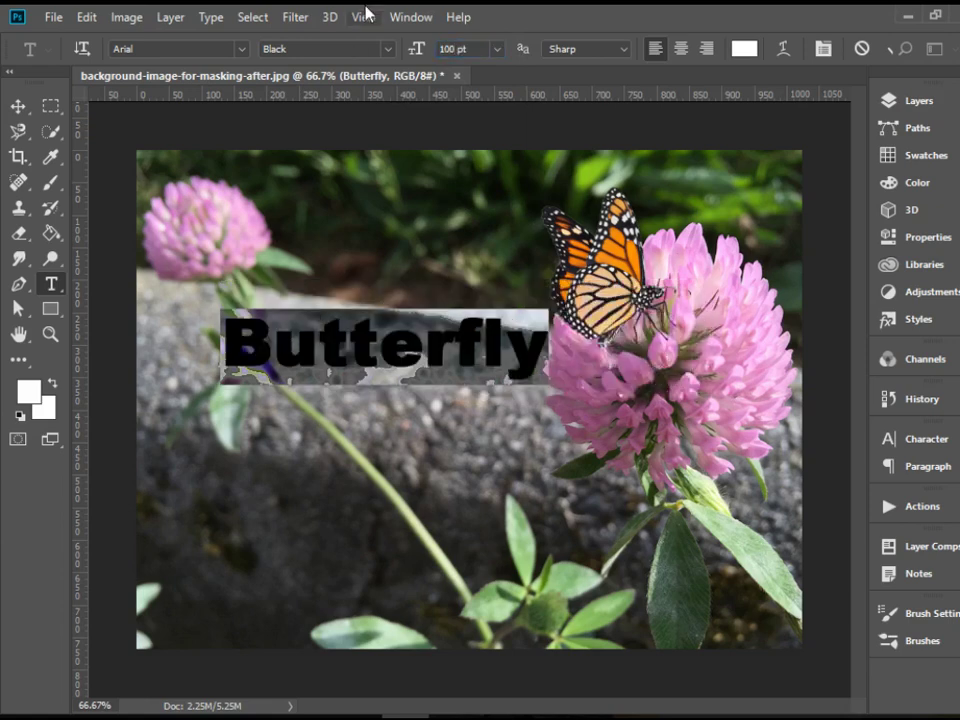
Recolour the Butterfly text pink and move it lower on the photo.
{"action": "left_click", "coordinate": [745, 48]}
{"action": "left_click", "coordinate": [396, 199]}
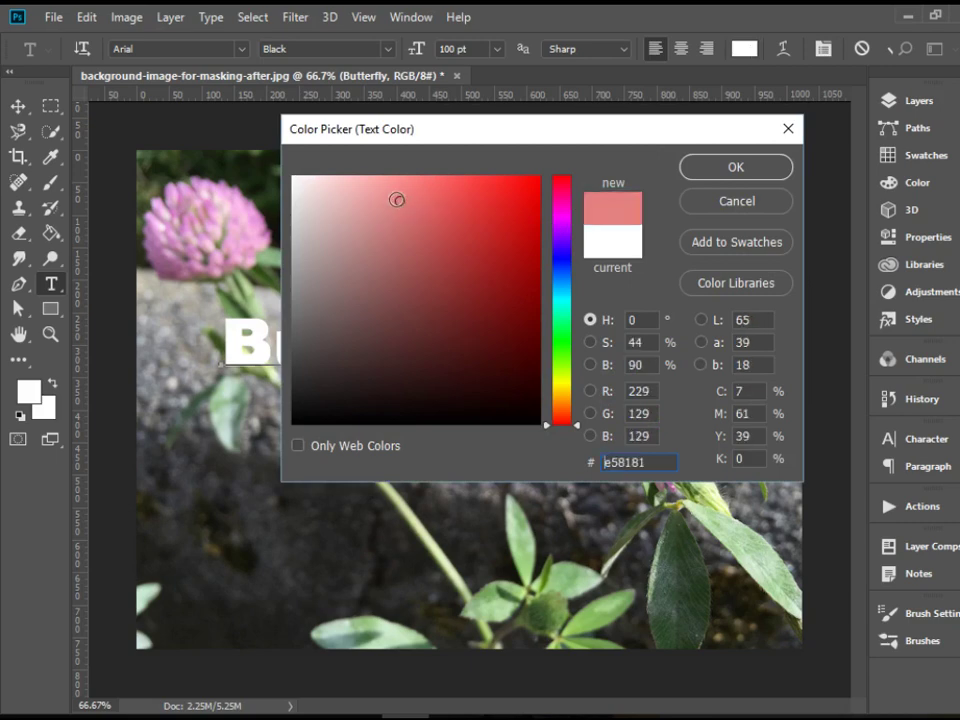
{"action": "left_click", "coordinate": [381, 193]}
{"action": "left_click", "coordinate": [733, 166]}
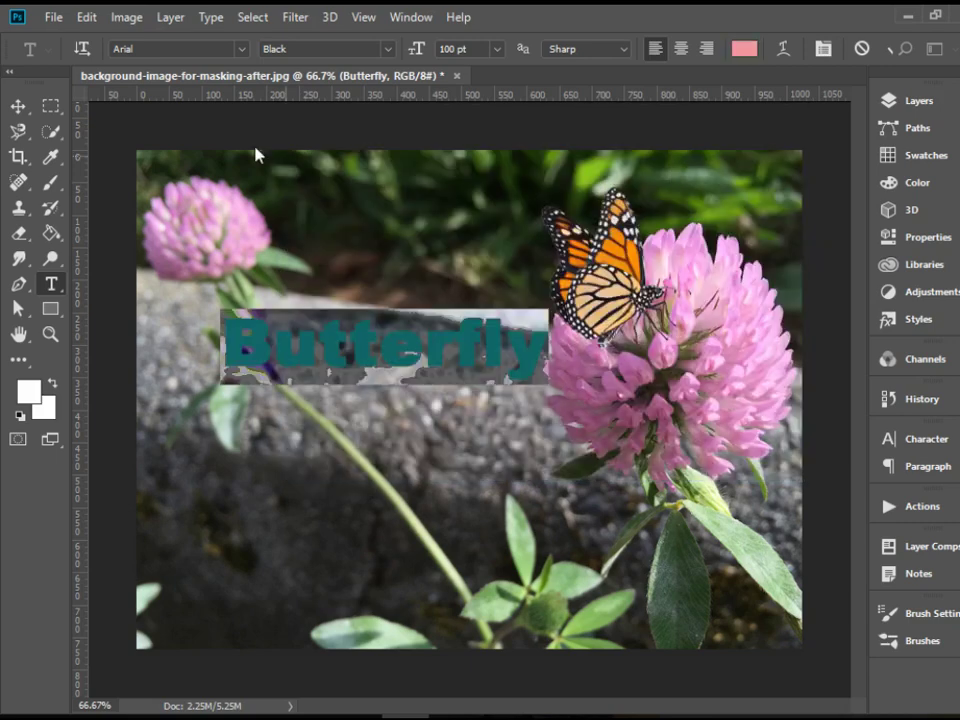
{"action": "left_click", "coordinate": [21, 108]}
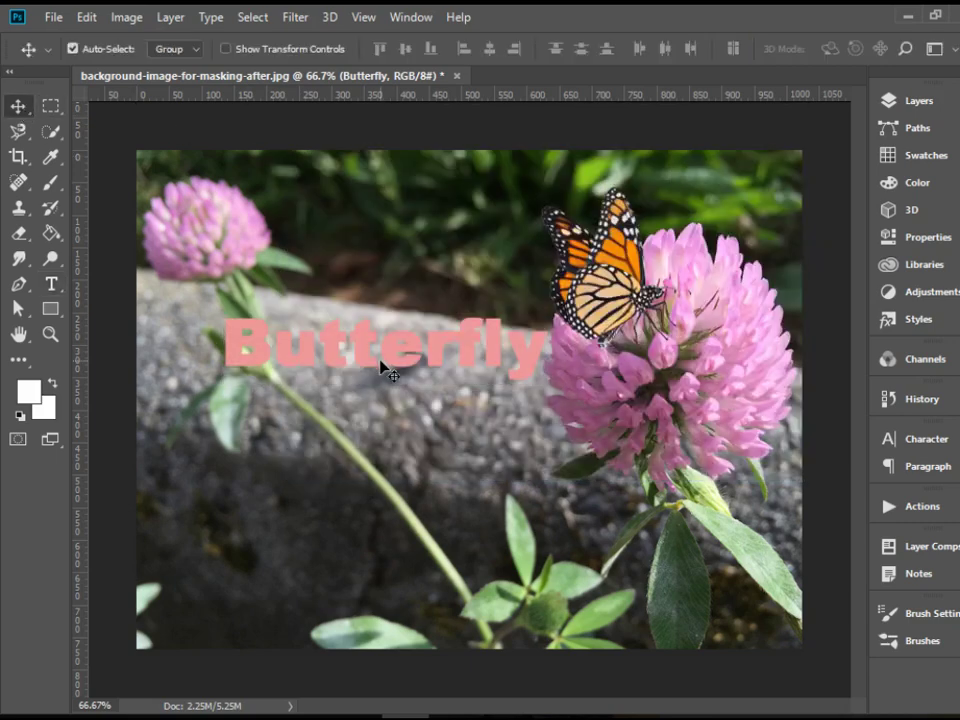
{"action": "left_click_drag", "start_coordinate": [381, 368], "coordinate": [384, 430]}
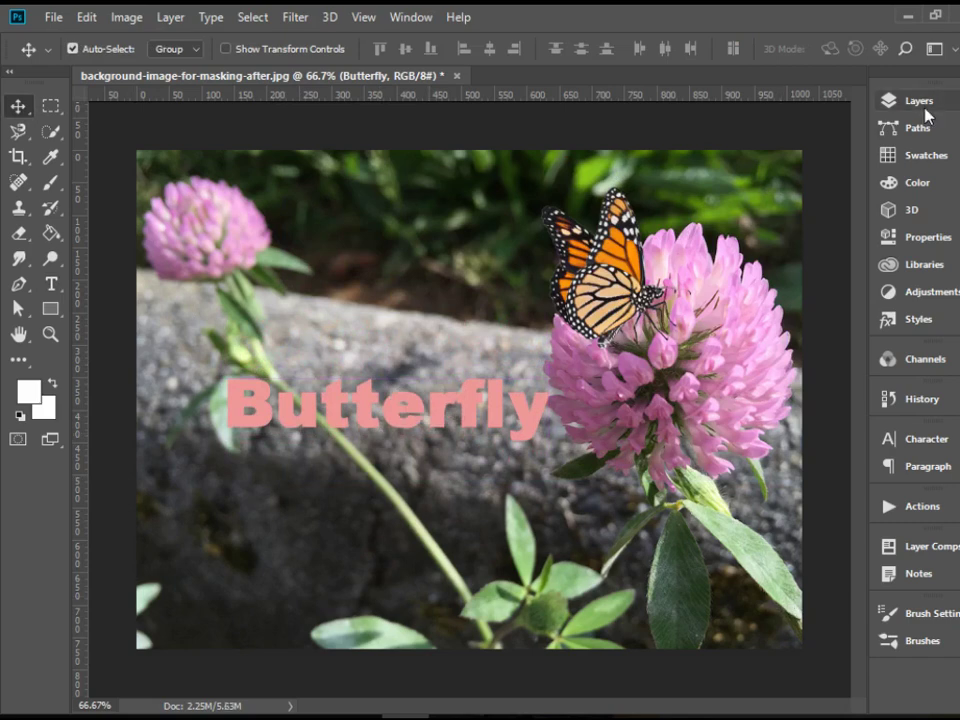
Delete the Butterfly text layer in the Layers panel.
{"action": "left_click", "coordinate": [925, 112]}
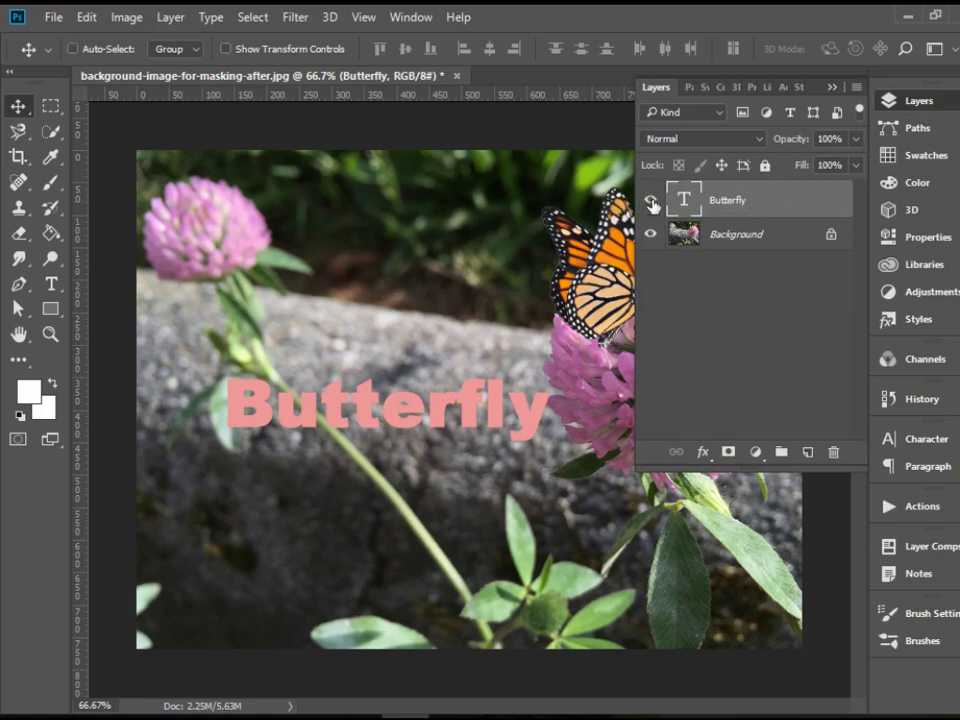
{"action": "left_click", "coordinate": [650, 202]}
{"action": "left_click", "coordinate": [651, 202]}
{"action": "left_click_drag", "start_coordinate": [776, 210], "coordinate": [834, 452]}
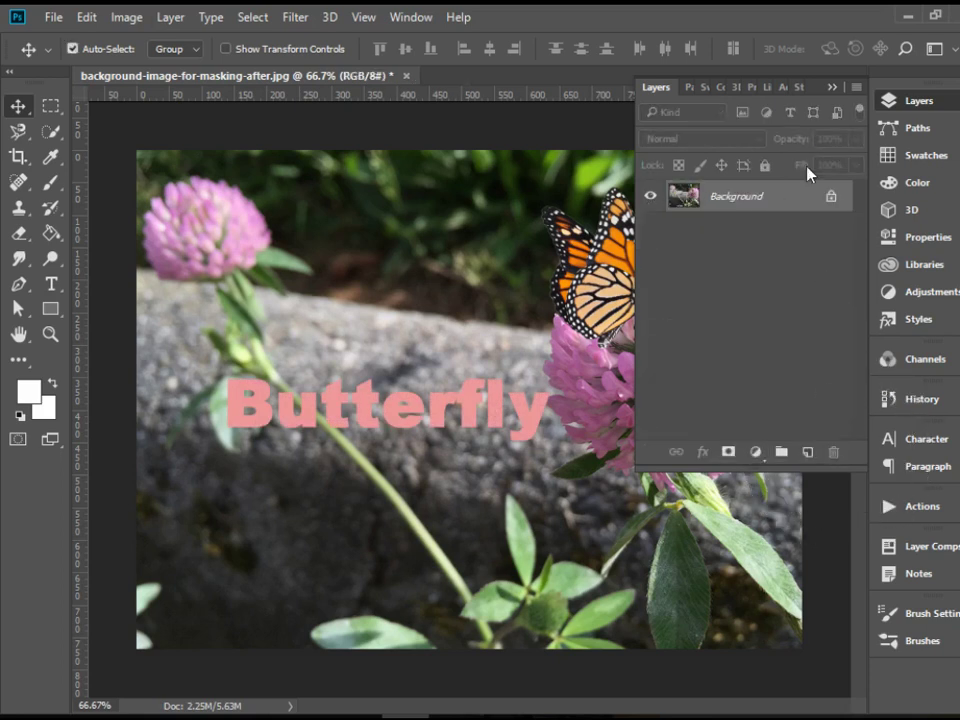
{"action": "left_click", "coordinate": [886, 101]}
{"action": "left_click_drag", "start_coordinate": [55, 288], "coordinate": [138, 306]}
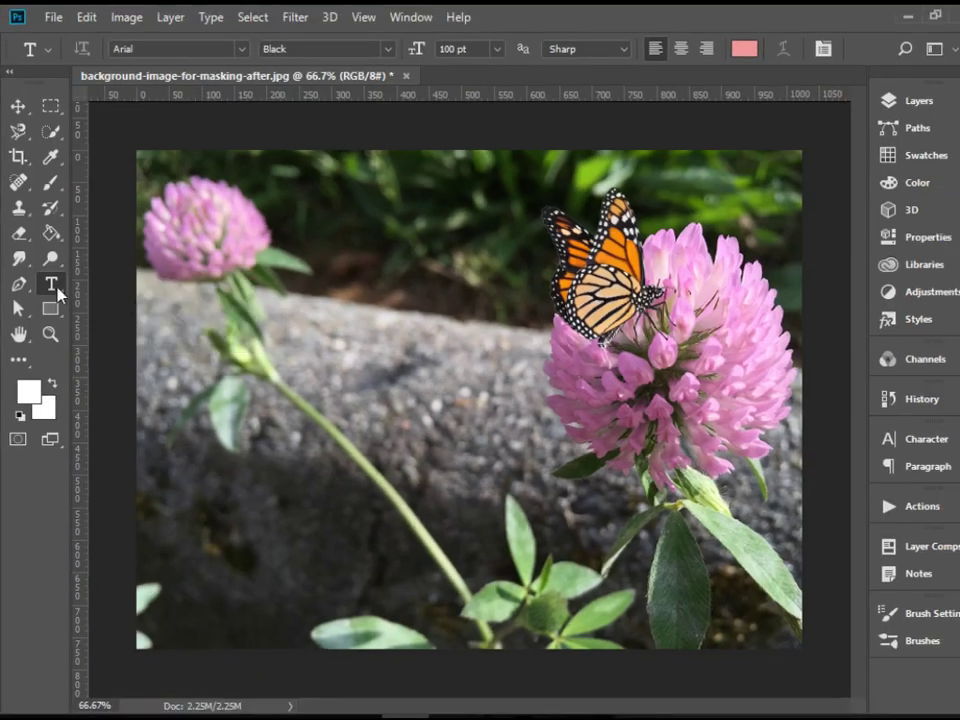
Write vertical pink 'Butterfly' text and move it up to the photo's left side.
{"action": "left_click_drag", "start_coordinate": [50, 284], "coordinate": [145, 302]}
{"action": "left_click", "coordinate": [256, 262]}
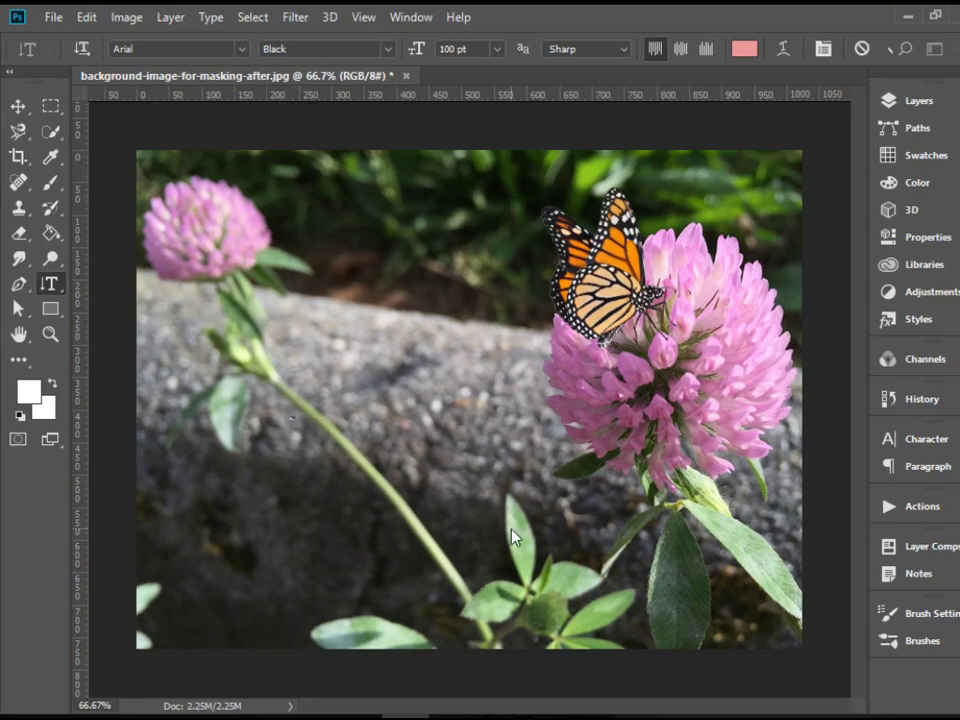
{"action": "type", "text": "Butt"}
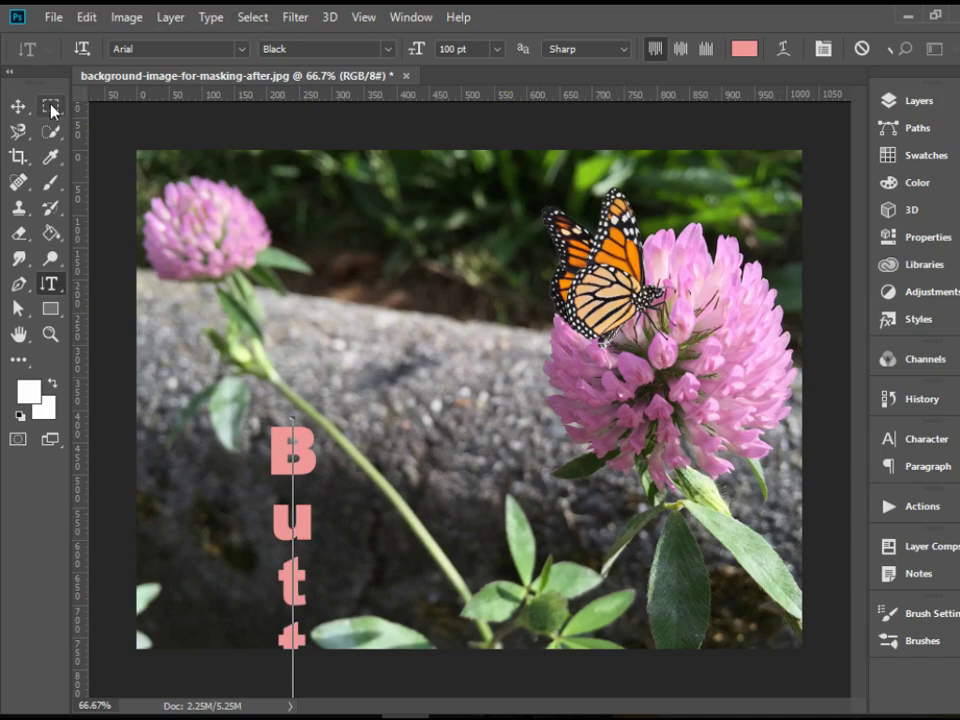
{"action": "left_click", "coordinate": [18, 106]}
{"action": "left_click_drag", "start_coordinate": [304, 456], "coordinate": [244, 186]}
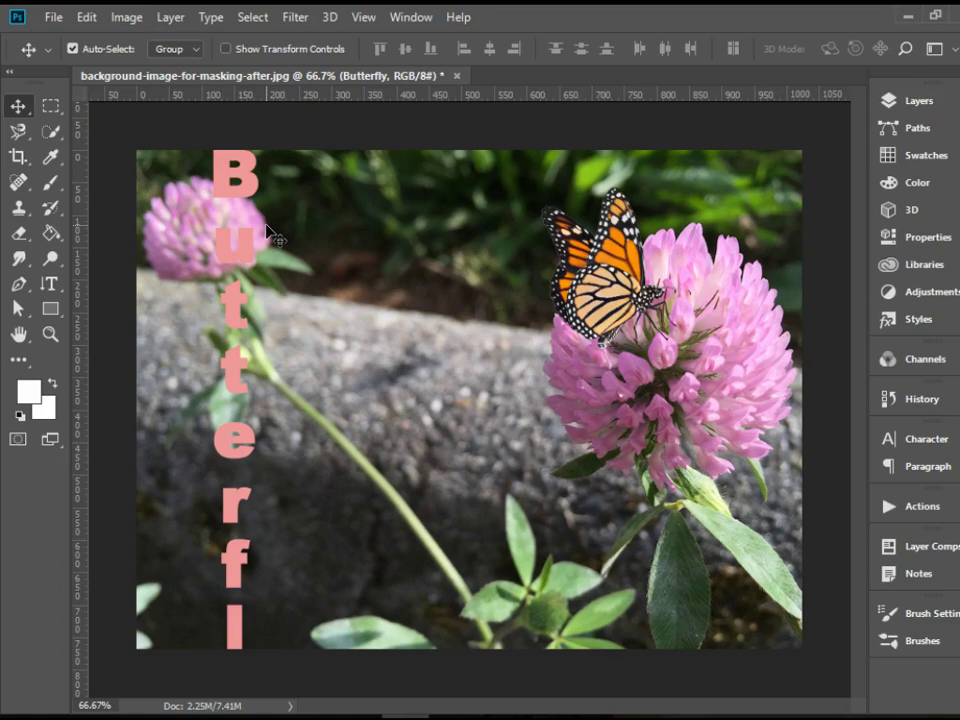
Delete the vertical Butterfly text layer in the Layers panel.
{"action": "left_click", "coordinate": [57, 289]}
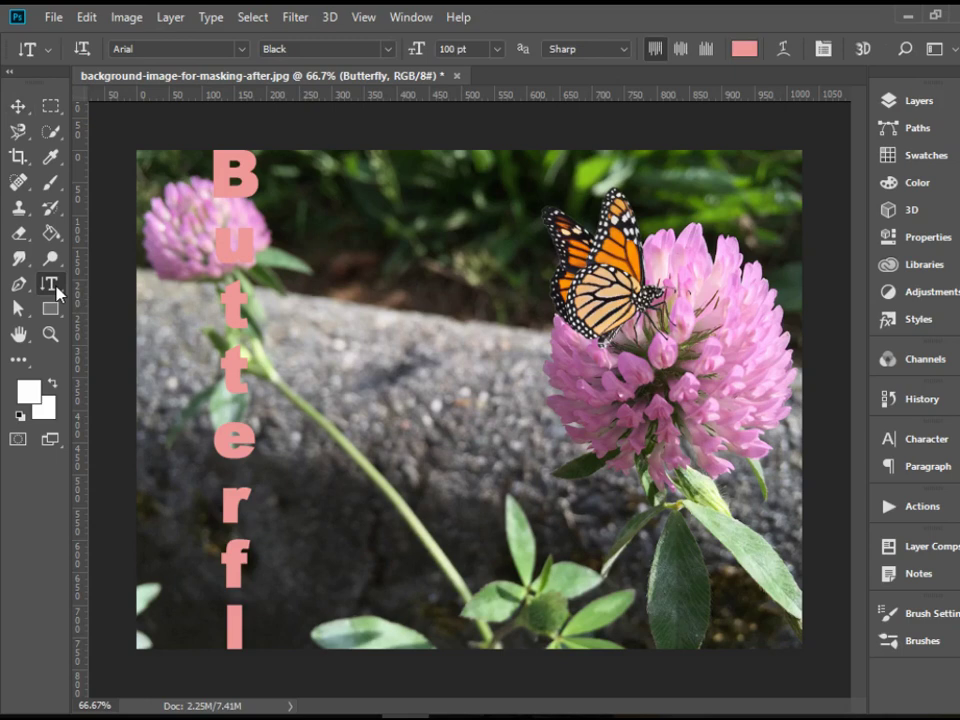
{"action": "left_click", "coordinate": [57, 292]}
{"action": "left_click", "coordinate": [18, 107]}
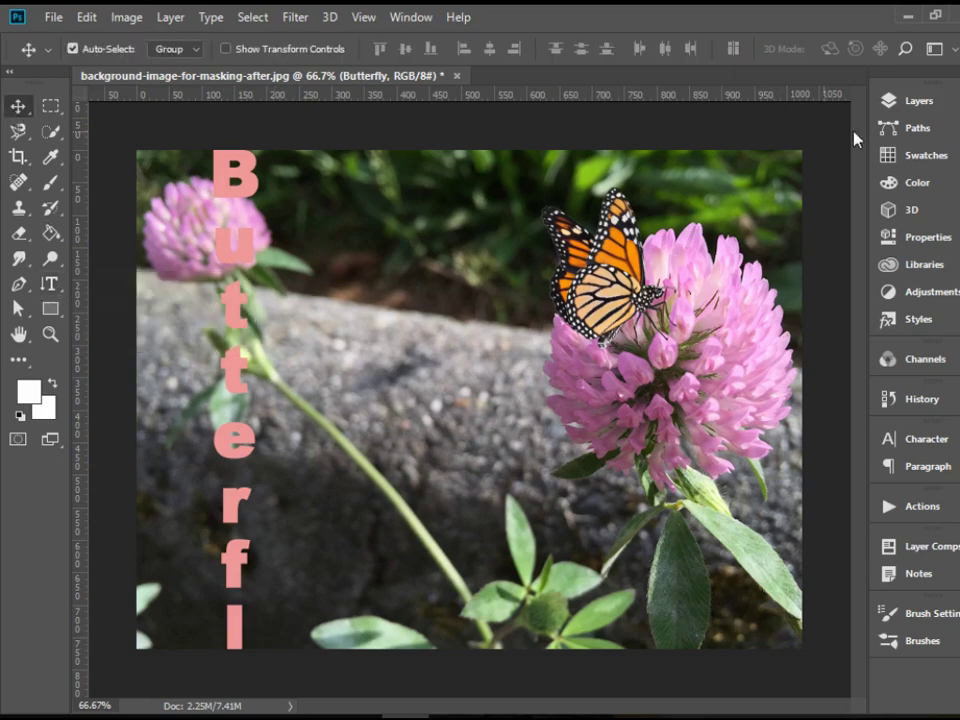
{"action": "left_click", "coordinate": [895, 103]}
{"action": "left_click_drag", "start_coordinate": [705, 200], "coordinate": [834, 450]}
{"action": "left_click", "coordinate": [915, 108]}
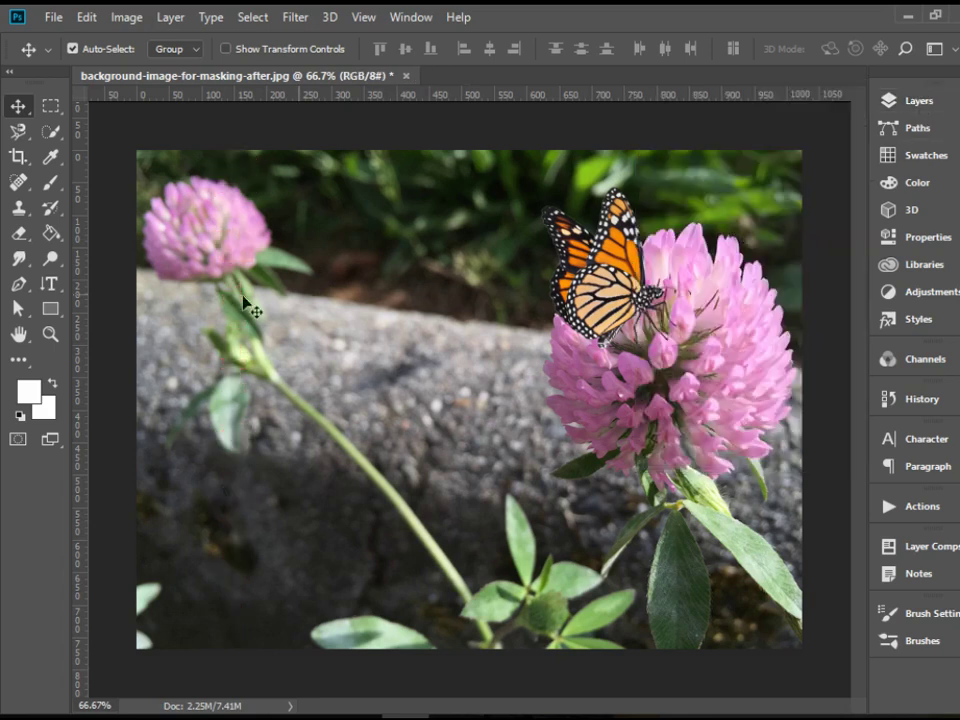
Pick the Horizontal Type Mask Tool and set its font size to 150 pt.
{"action": "left_click", "coordinate": [58, 285]}
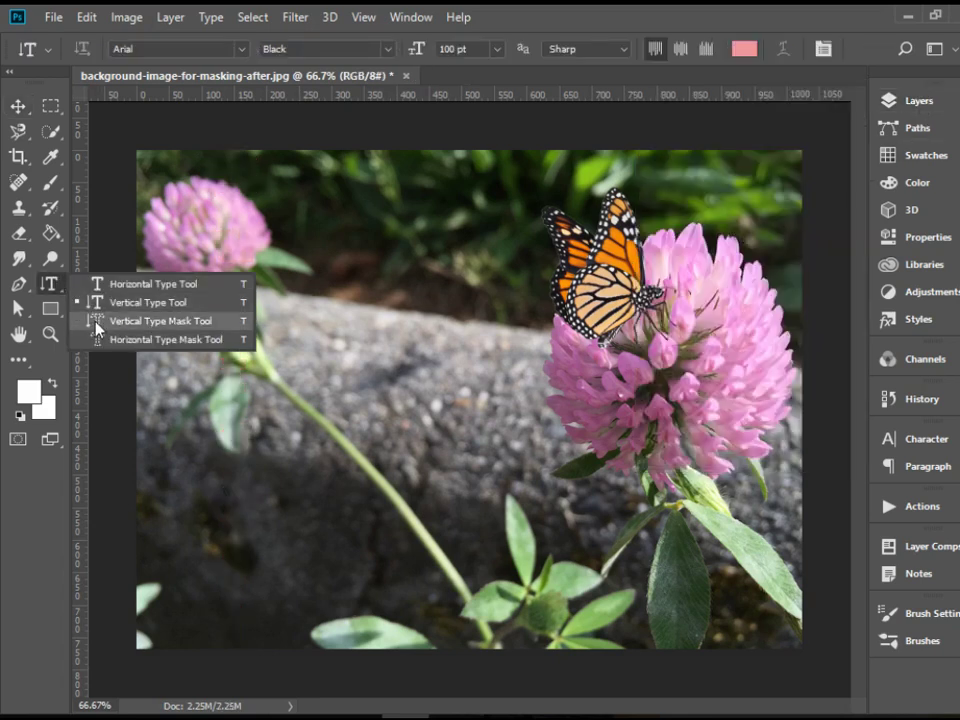
{"action": "left_click", "coordinate": [160, 320]}
{"action": "left_click", "coordinate": [55, 289]}
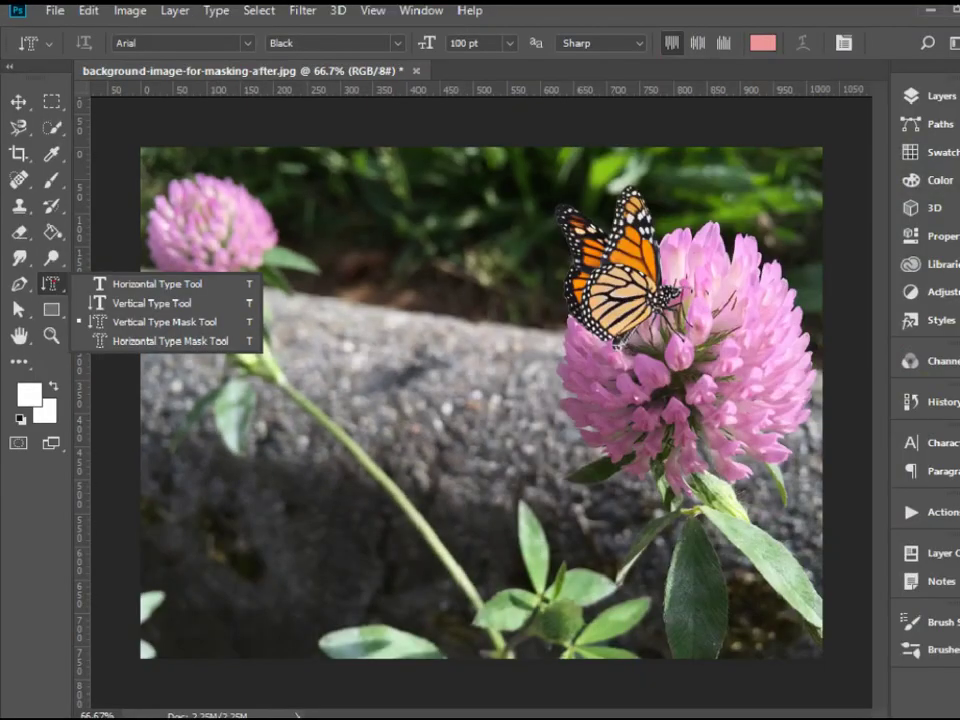
{"action": "left_click", "coordinate": [108, 293]}
{"action": "right_click", "coordinate": [54, 285]}
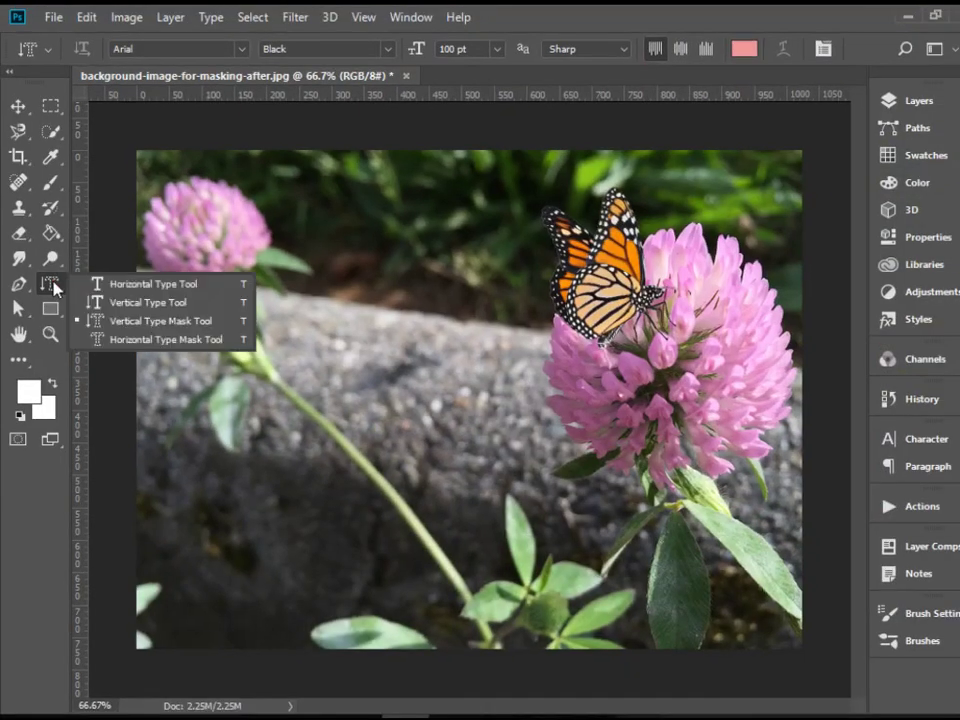
{"action": "left_click", "coordinate": [140, 339]}
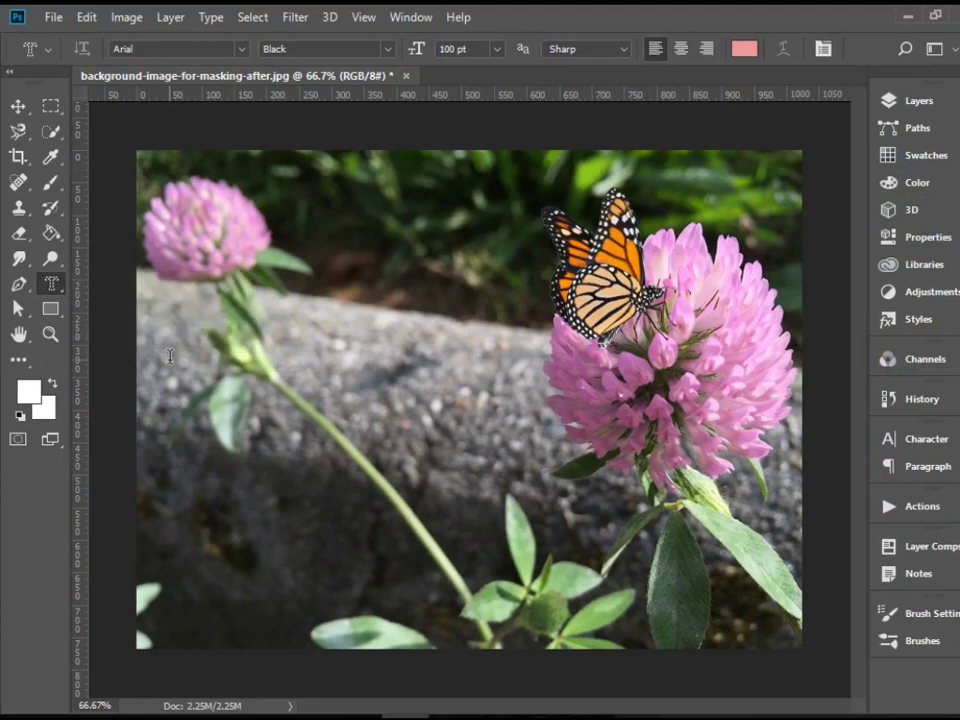
{"action": "left_click", "coordinate": [476, 48]}
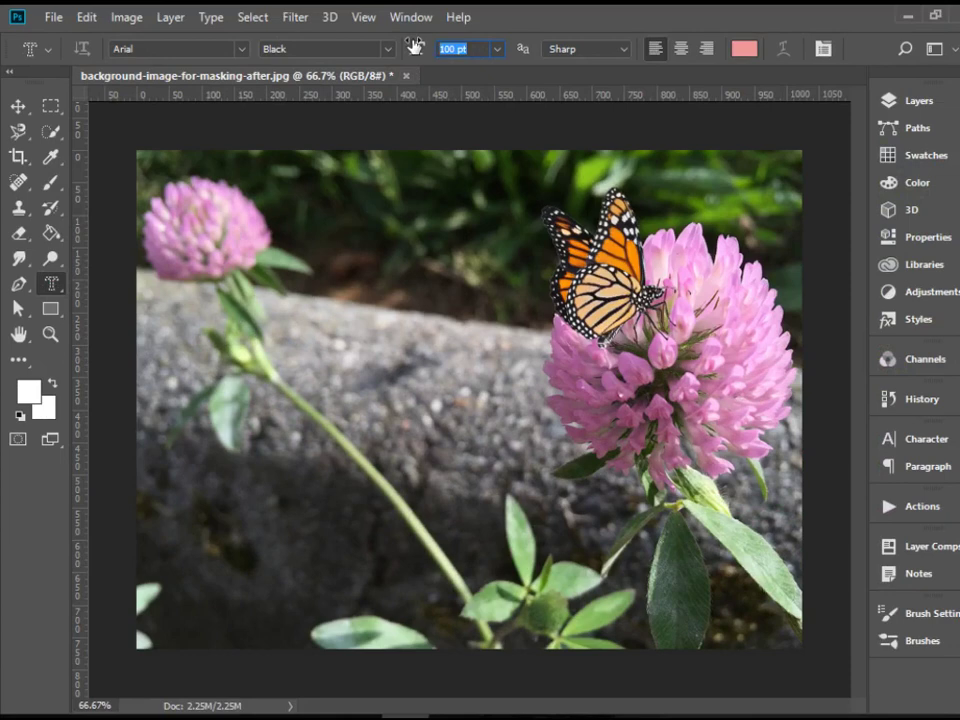
{"action": "type", "text": "150"}
{"action": "key", "text": "Return"}
Type 'Butterfly' with the type mask at the upper left and commit it as a selection.
{"action": "left_click", "coordinate": [213, 320]}
{"action": "type", "text": "B"}
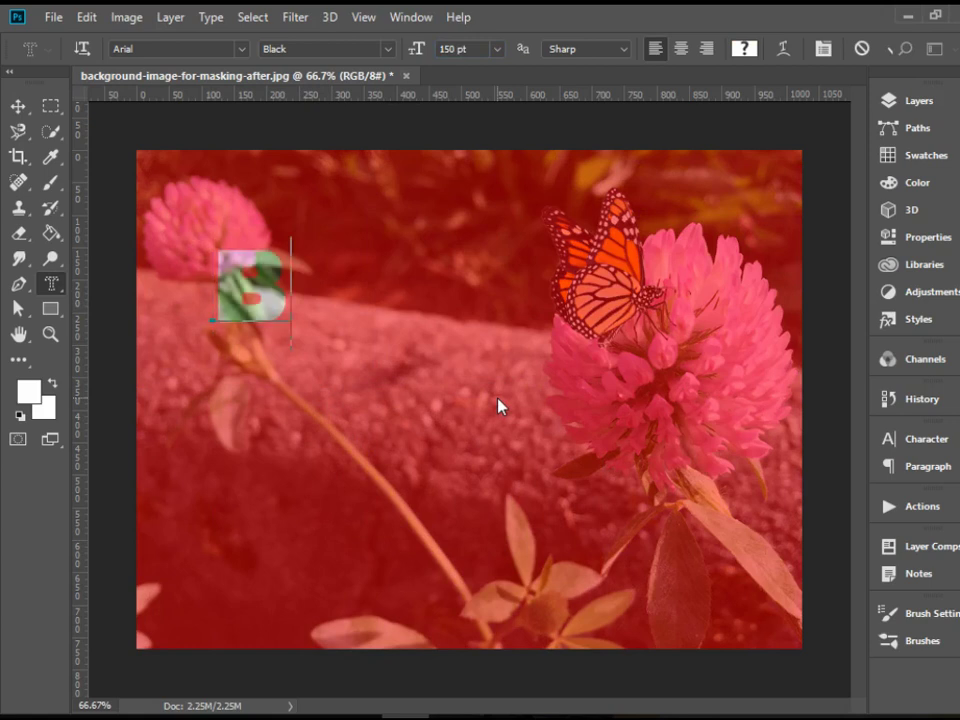
{"action": "type", "text": "LOer"}
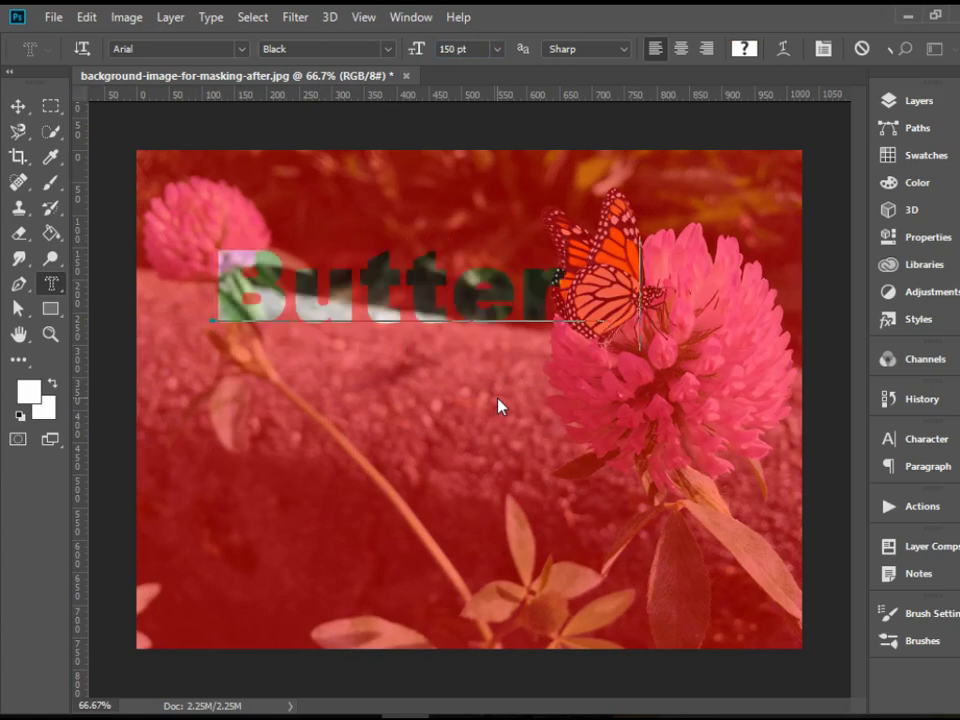
{"action": "type", "text": "fly"}
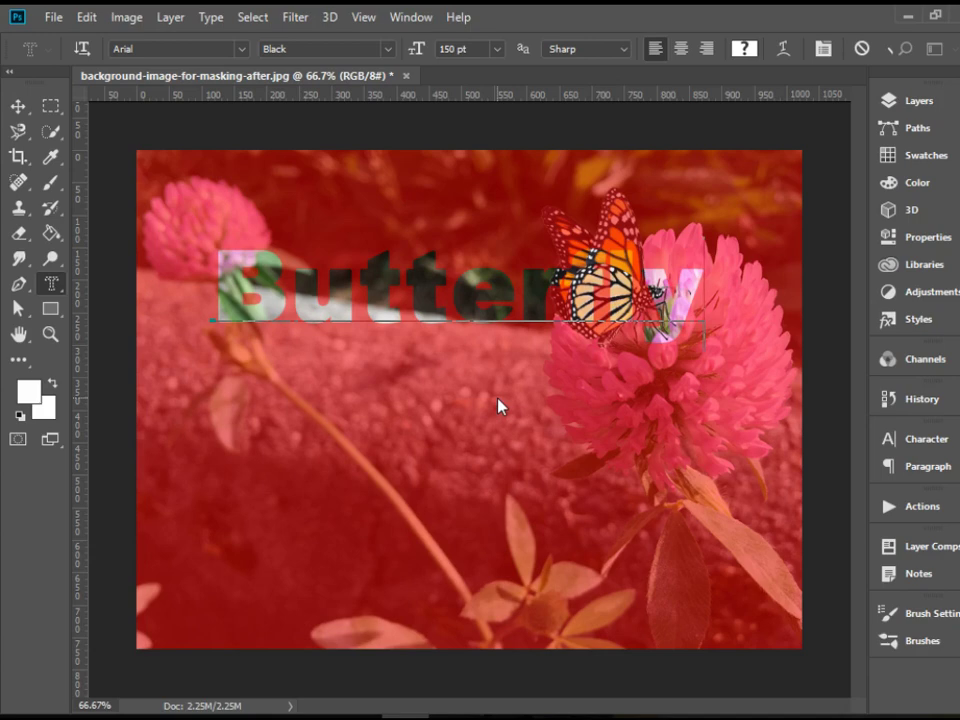
{"action": "left_click", "coordinate": [14, 108]}
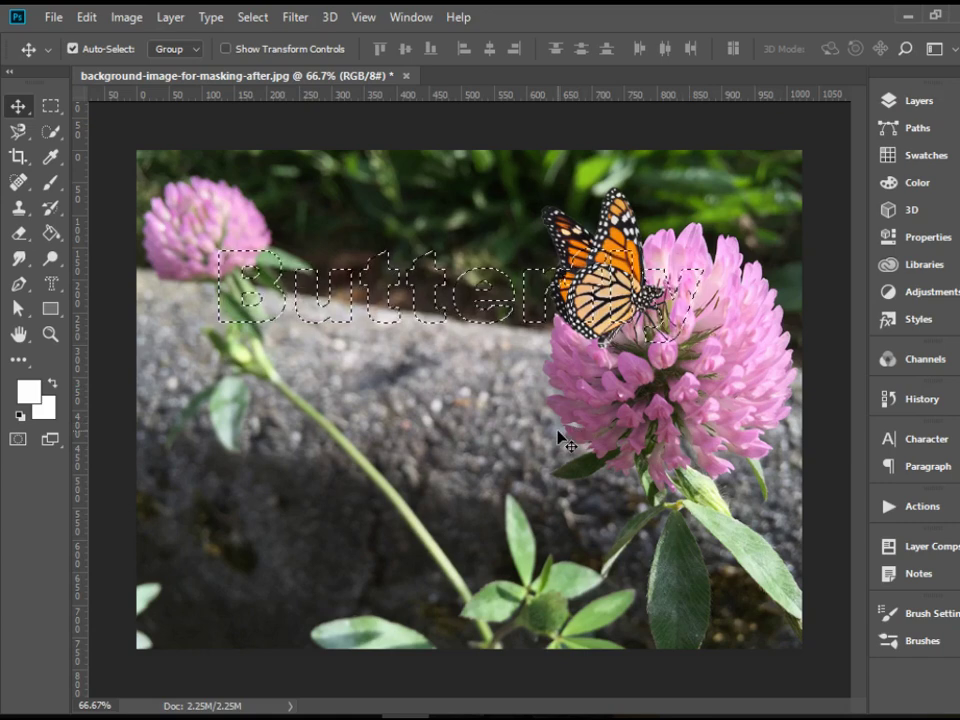
Copy the Butterfly-shaped area to Layer 1 and move it down over the lower clover leaves.
{"action": "left_click", "coordinate": [255, 18]}
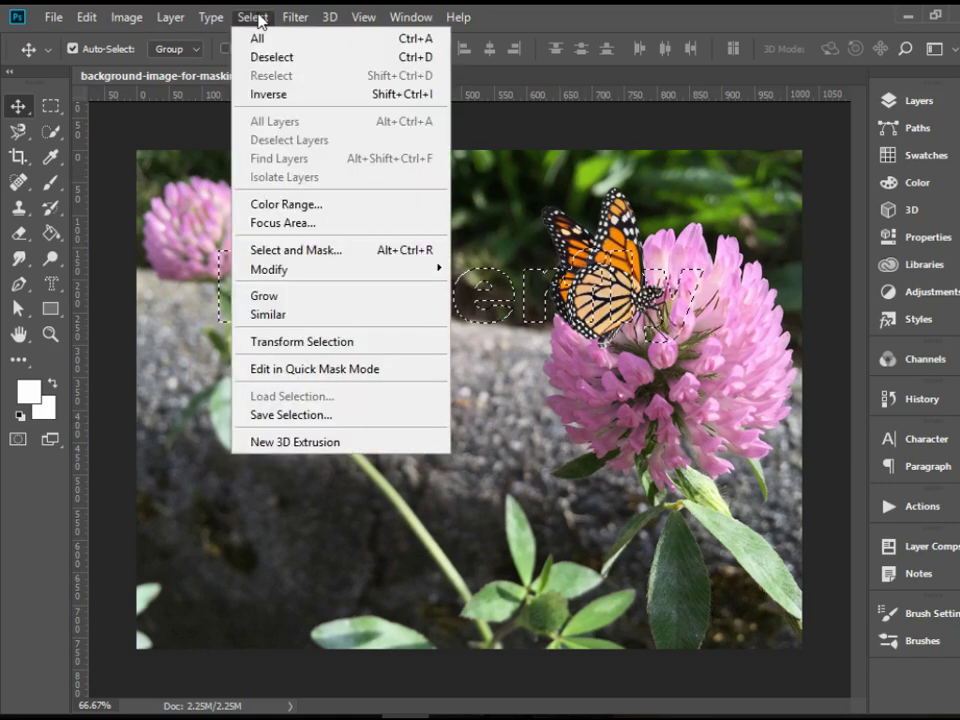
{"action": "left_click", "coordinate": [285, 58]}
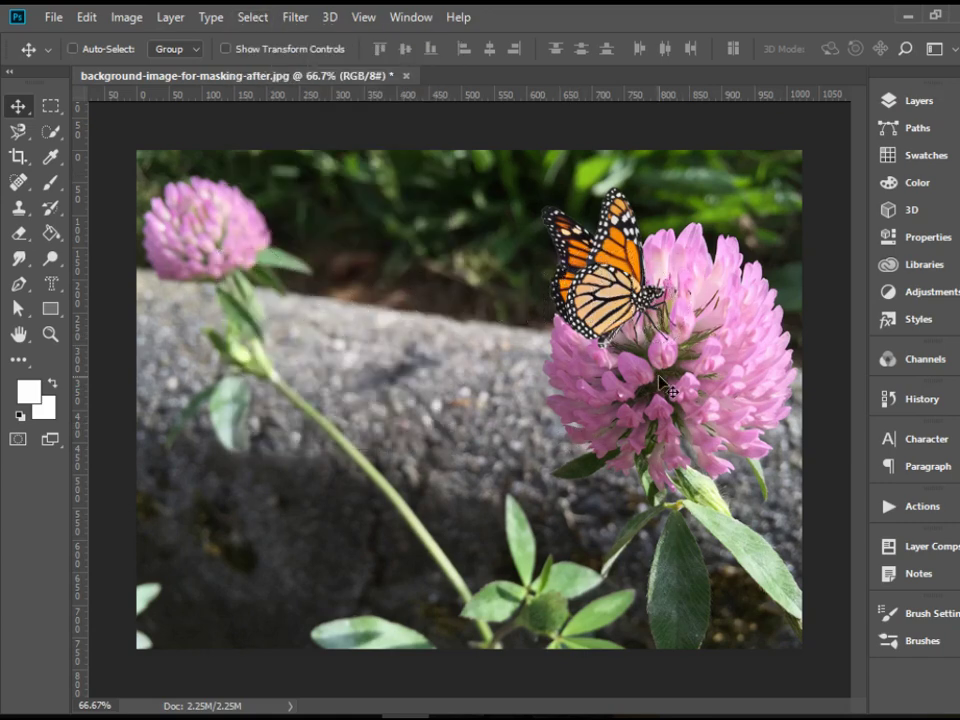
{"action": "key", "text": "ctrl+j"}
{"action": "left_click_drag", "start_coordinate": [660, 383], "coordinate": [730, 525]}
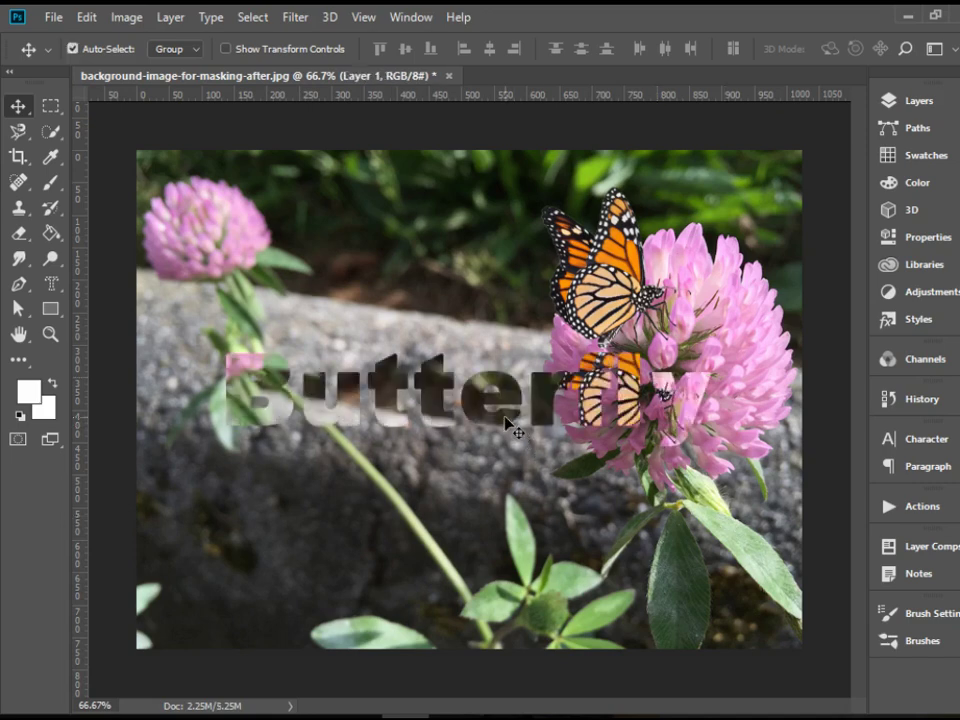
{"action": "left_click_drag", "start_coordinate": [507, 425], "coordinate": [452, 550]}
{"action": "left_click_drag", "start_coordinate": [571, 538], "coordinate": [610, 584]}
{"action": "left_click_drag", "start_coordinate": [620, 500], "coordinate": [602, 475]}
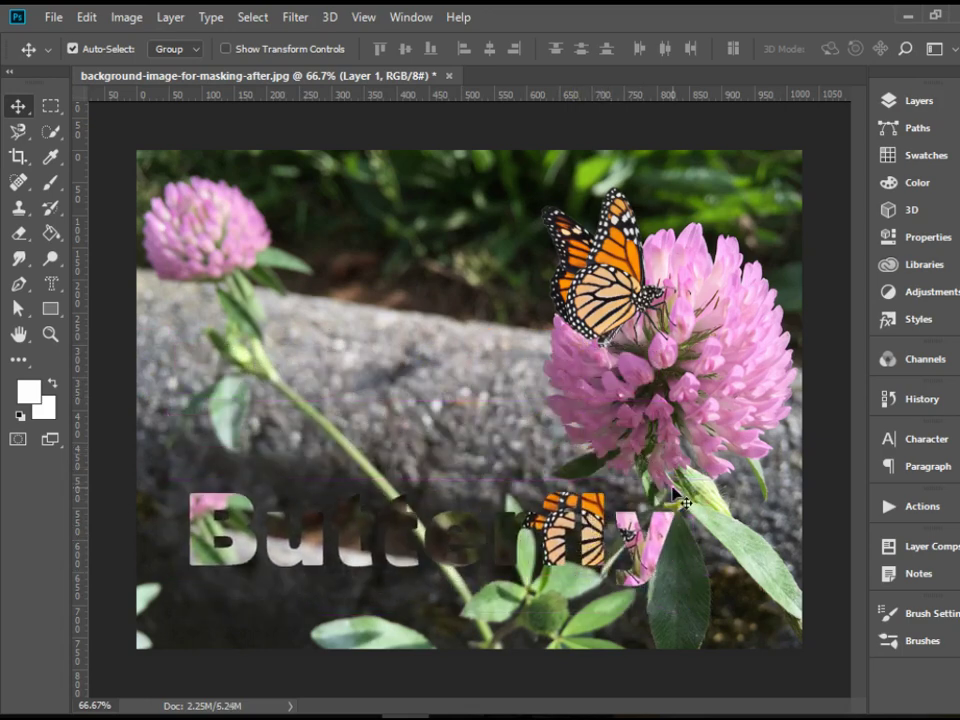